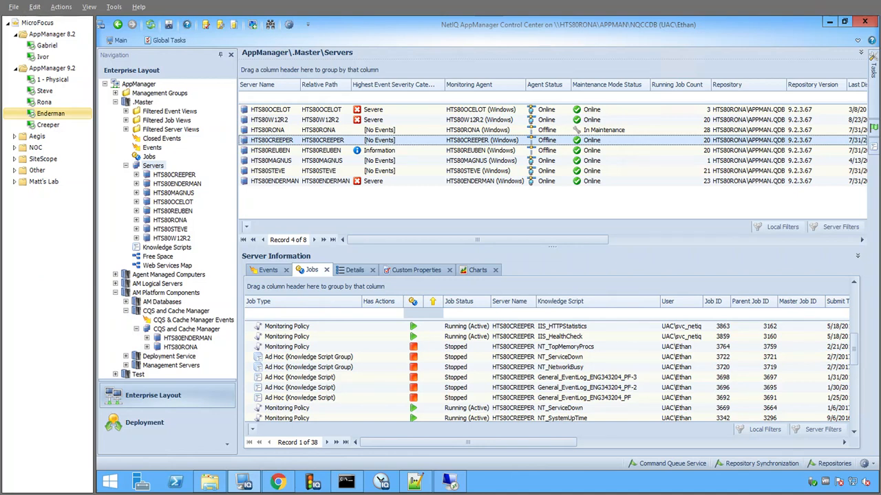
Open the Service Manager Windows utility for the server HTS80CREEPER.
right_click(338, 140)
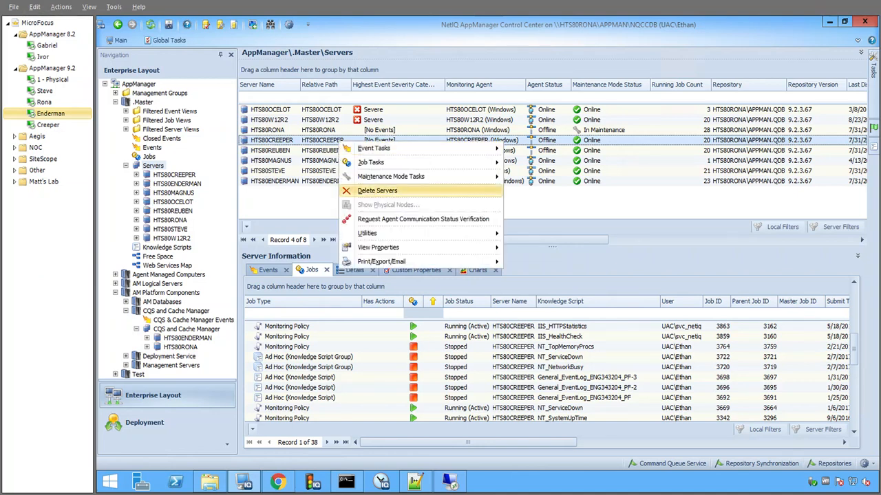
mouse_move(412, 233)
mouse_move(544, 246)
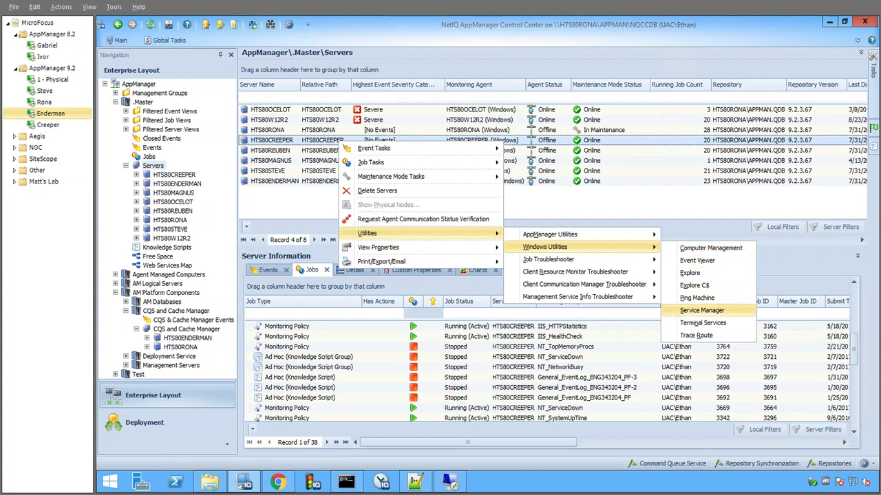
click(701, 310)
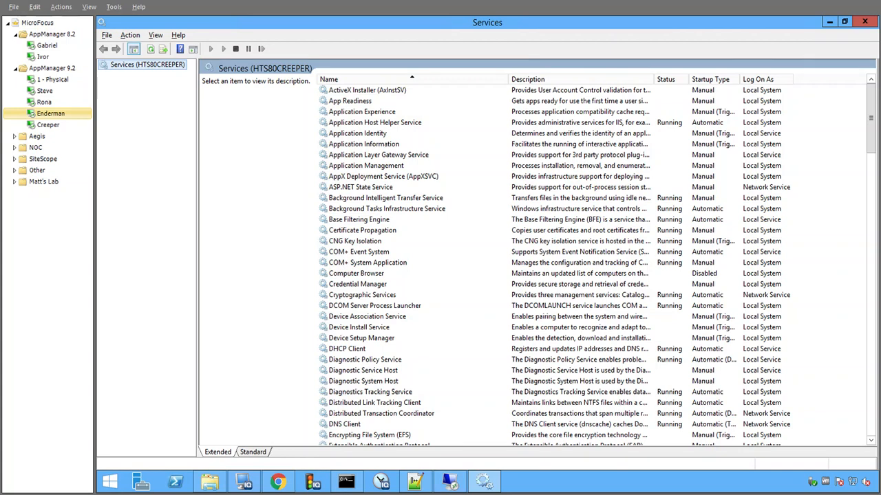
Start the NetIQ AppManager Client Resource Monitor service on HTS80CREEPER and close the Services window.
click(385, 252)
text(neti)
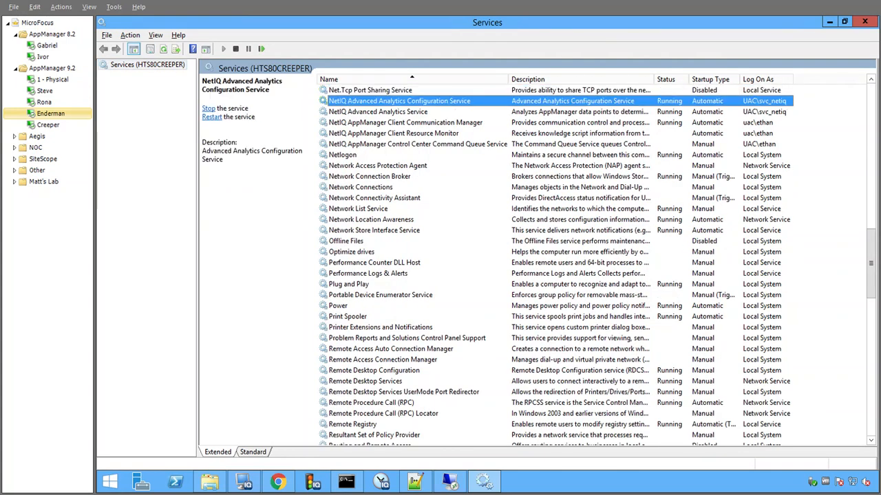
click(394, 134)
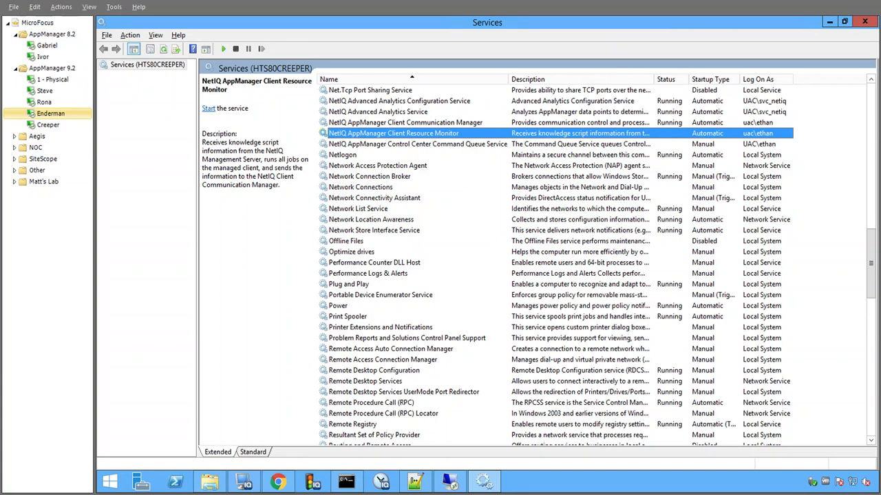
right_click(424, 134)
click(444, 143)
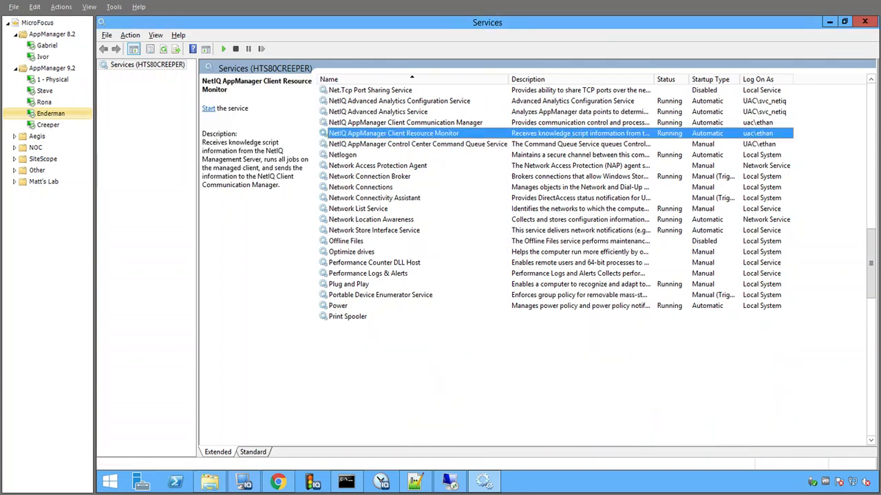
click(864, 21)
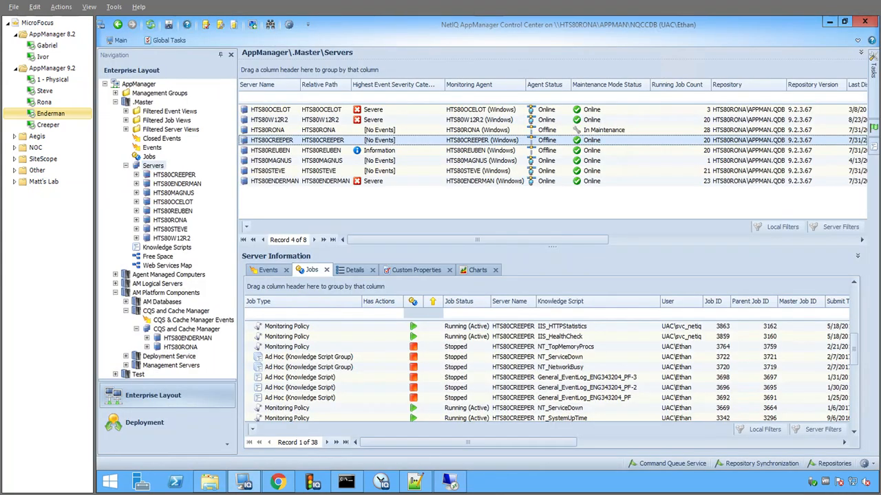
Connect to HTS80REUBEN with the Terminal Services utility, entering the account password, and disconnect the remote session.
click(270, 150)
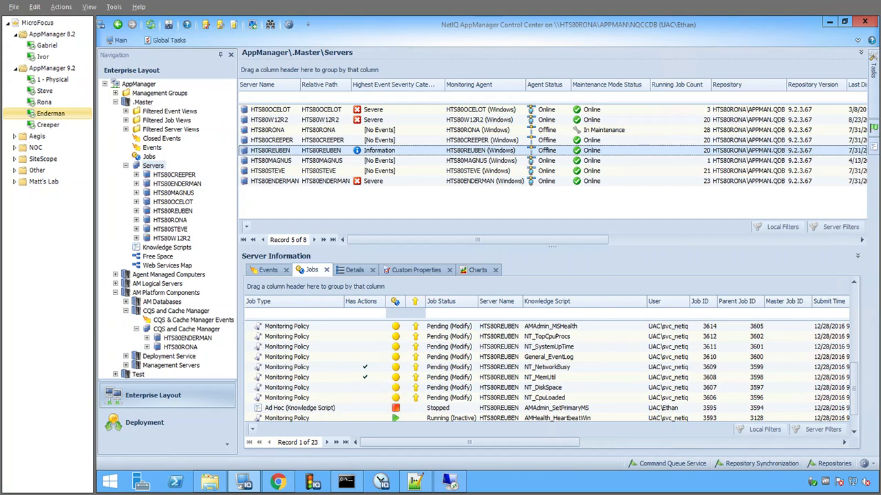
right_click(341, 151)
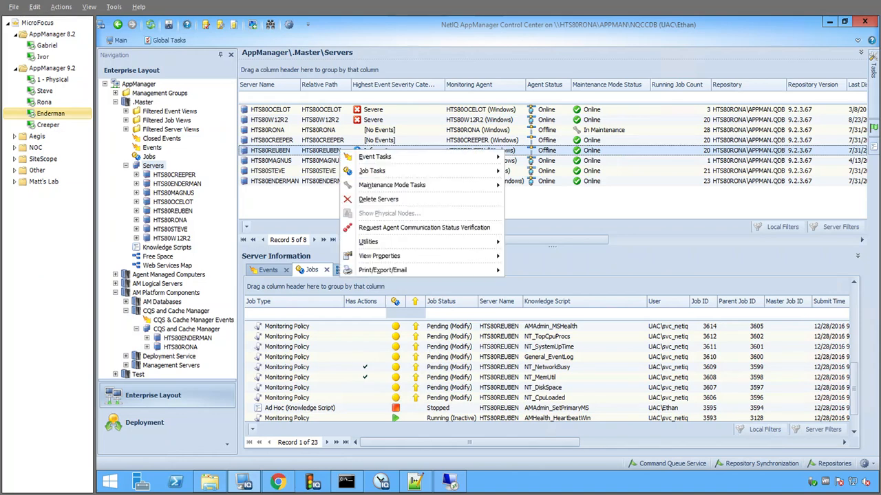
mouse_move(371, 242)
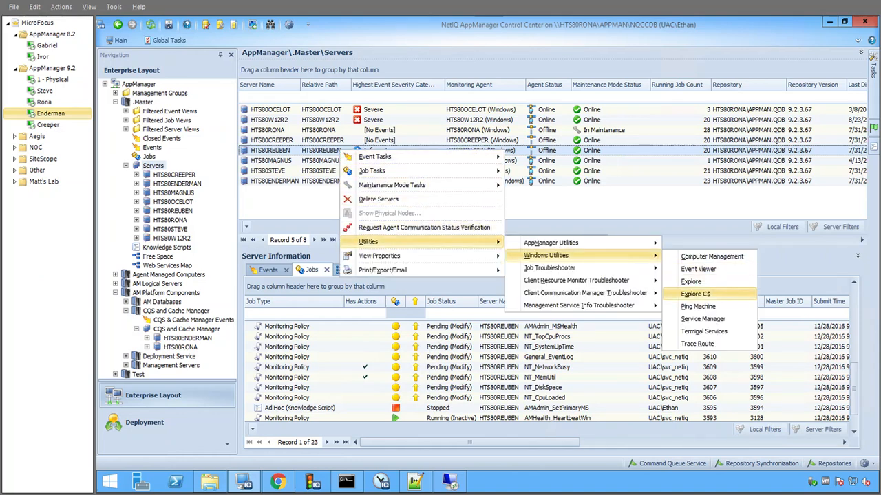
click(703, 331)
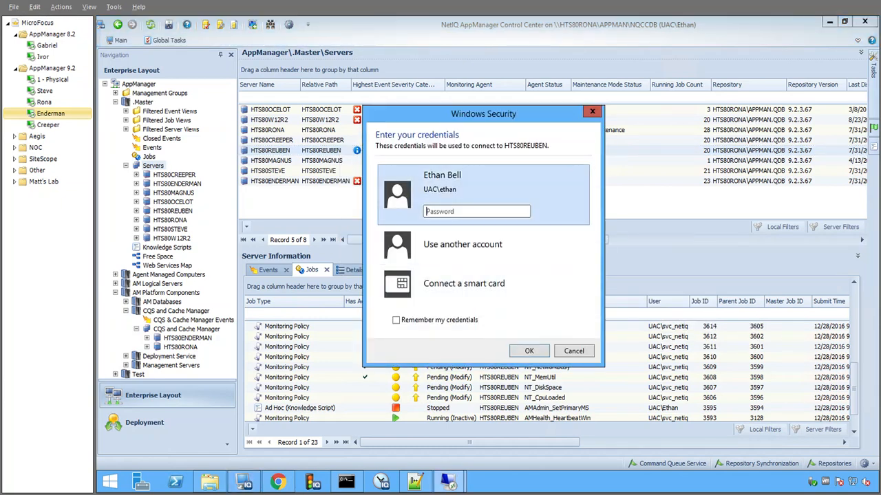
text(••••••••••)
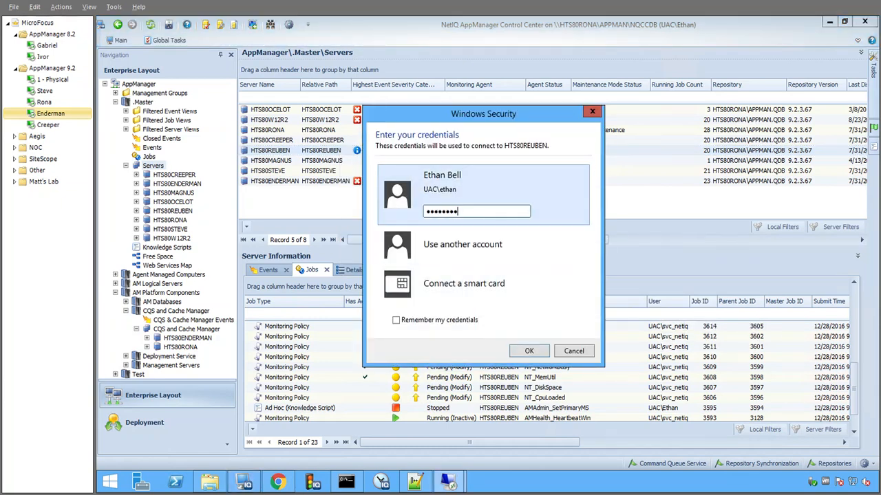
key(Return)
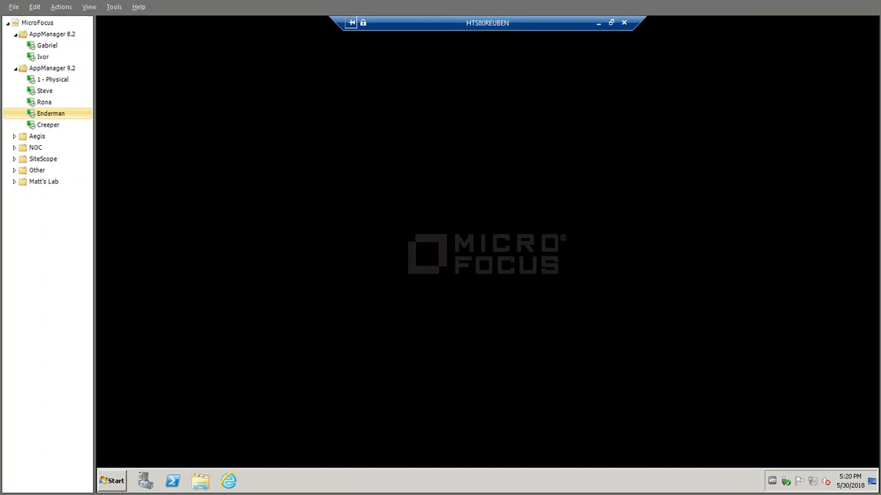
click(624, 22)
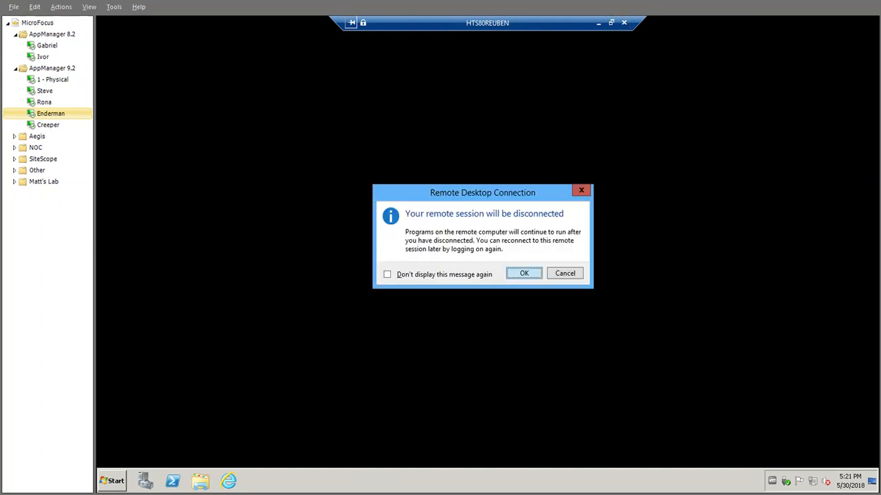
key(Return)
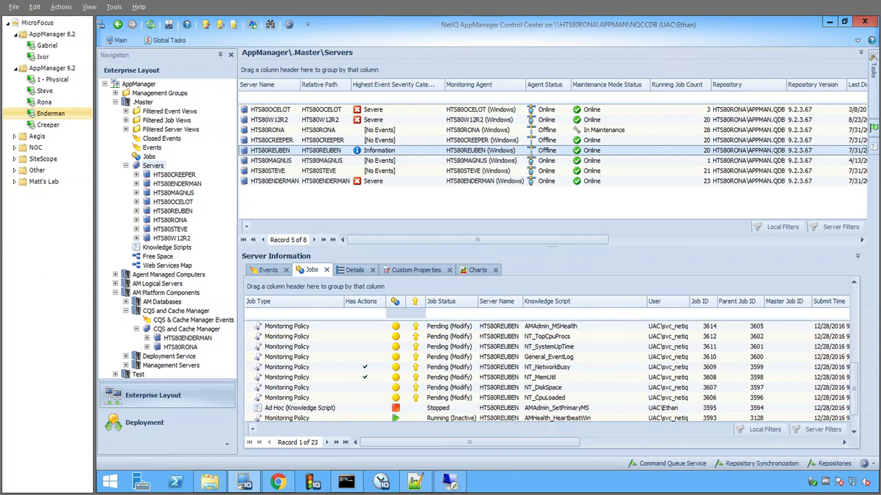
right_click(376, 149)
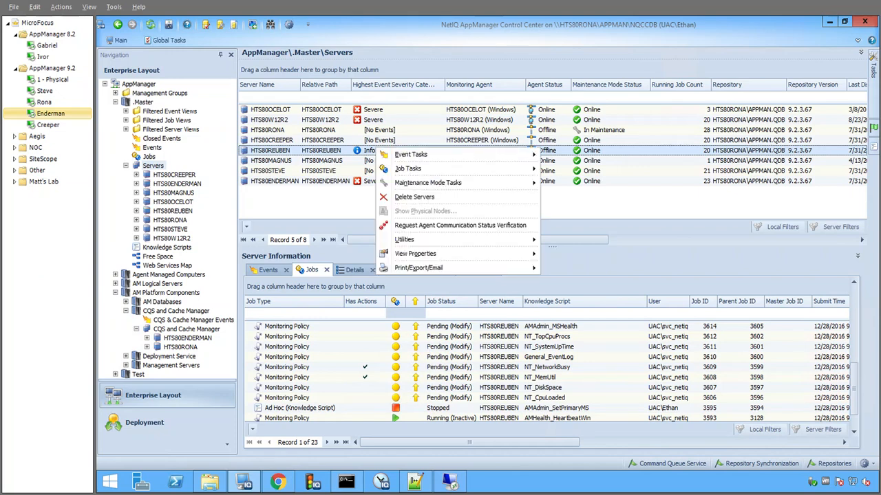
mouse_move(413, 240)
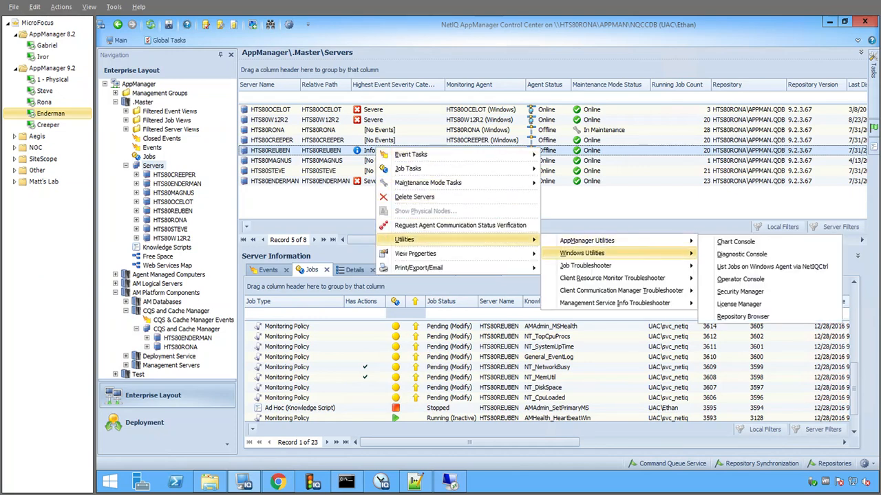
mouse_move(582, 253)
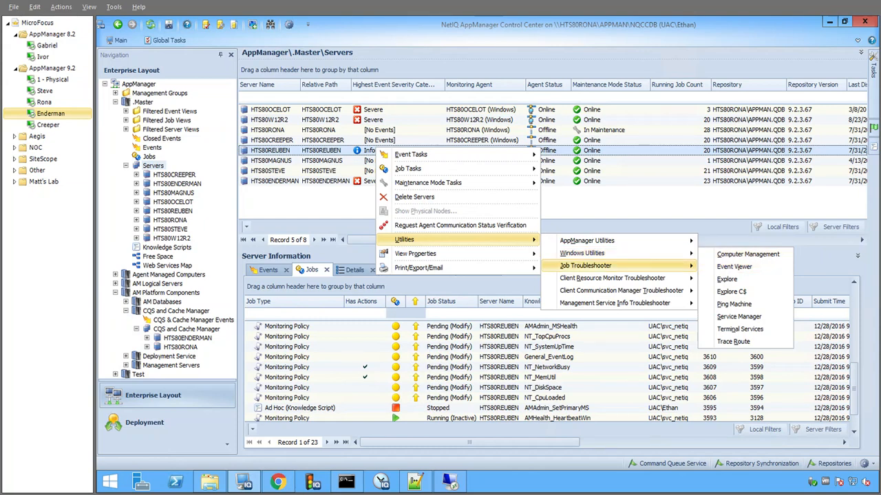
Open Server.extensions.xml from the Control Center bin folder in Notepad++ and expand its Windows Utilities item.
click(210, 482)
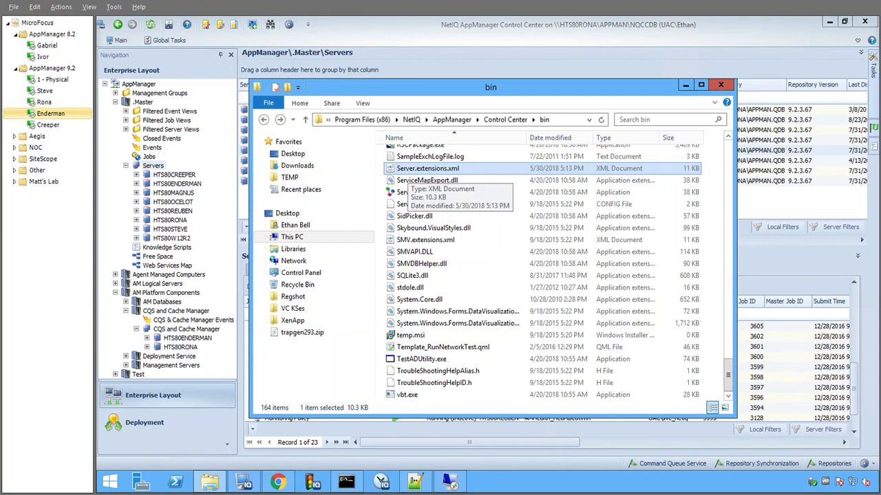
double_click(426, 169)
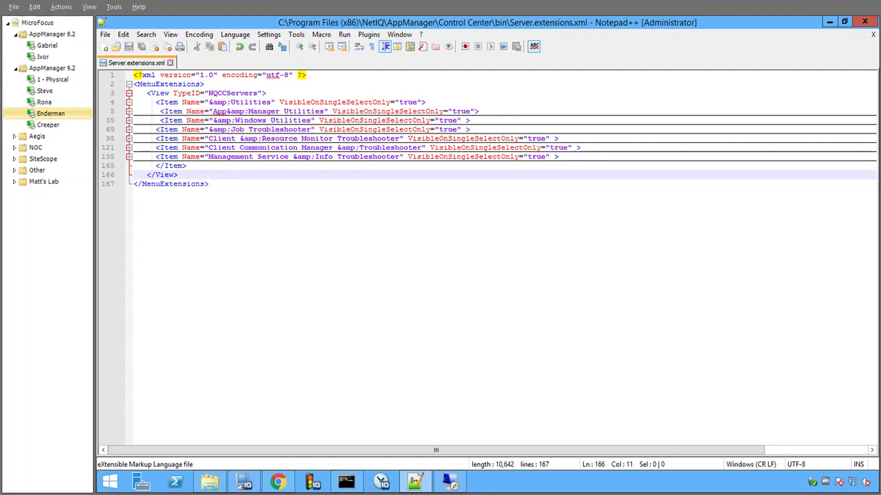
click(128, 120)
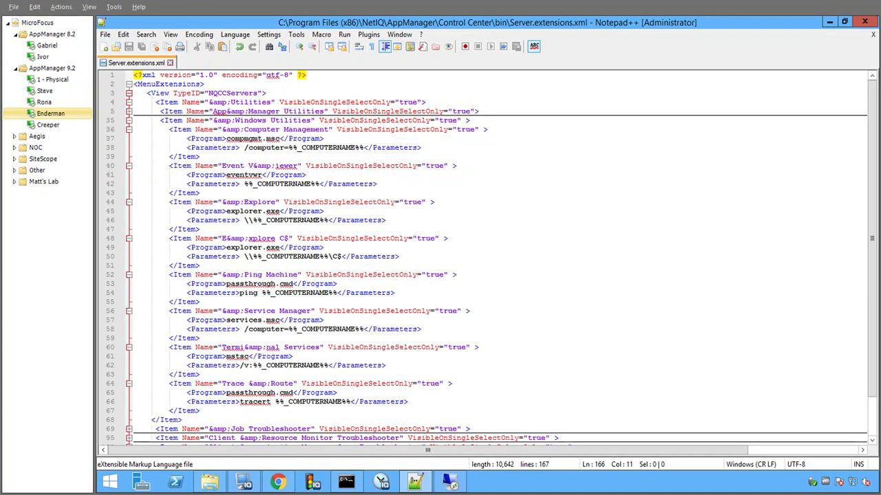
Rename the Terminal Services menu item to "Remote Desktop" in the XML.
drag(320, 348, 221, 347)
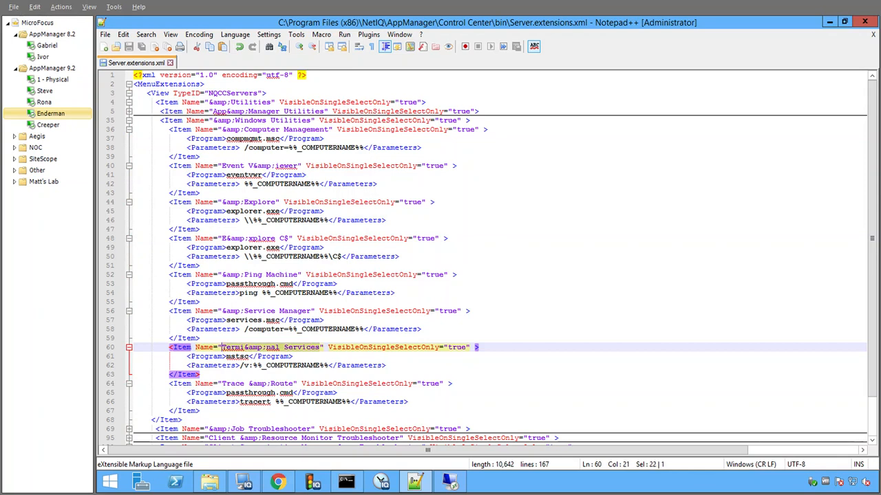
text(Remote D)
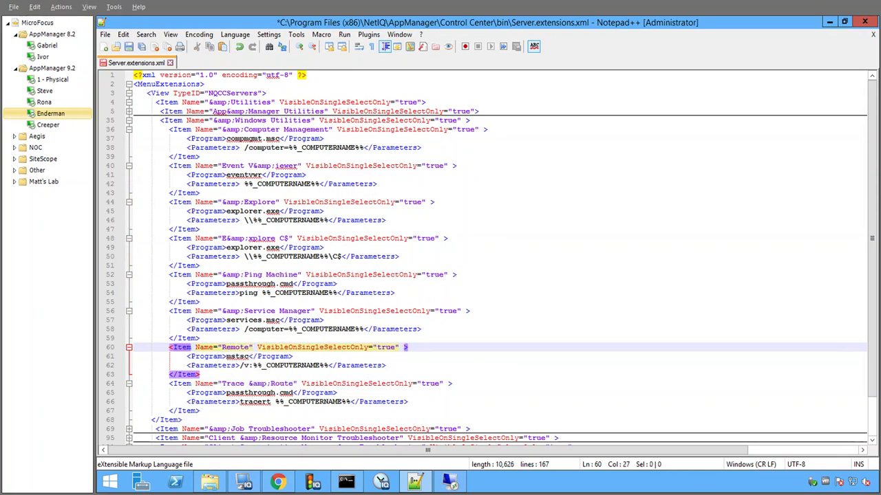
text(esktop)
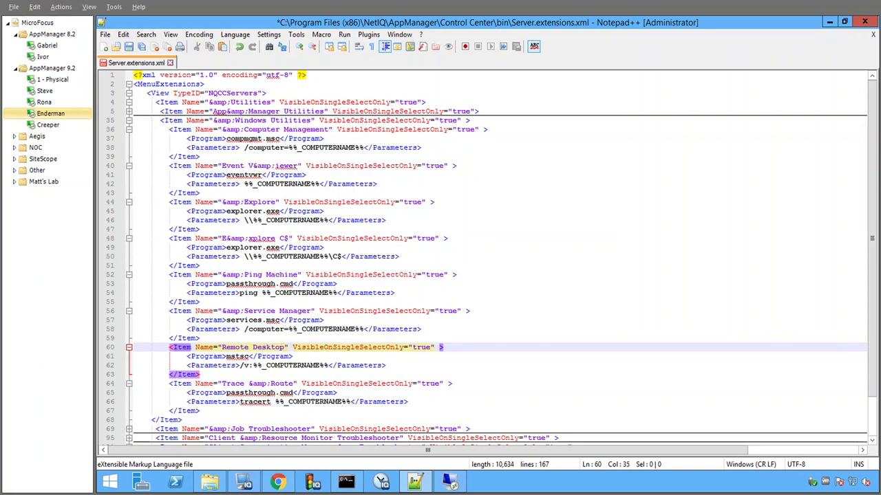
Duplicate the Ping Machine item block directly below the original.
drag(201, 302, 134, 276)
key(ctrl+c)
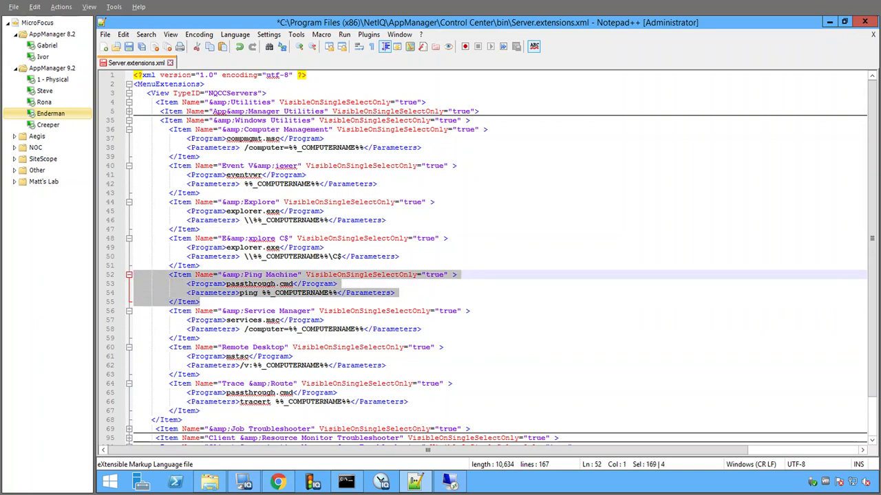
click(200, 302)
key(Return)
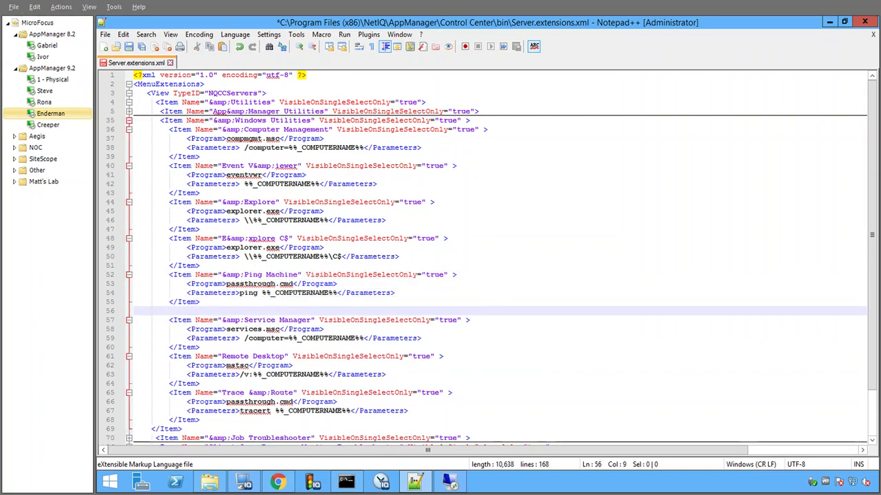
key(ctrl+v)
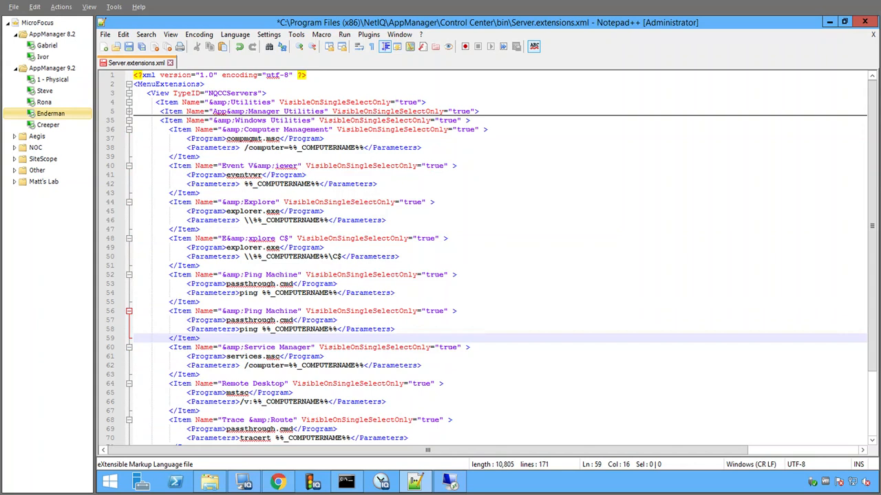
Name the duplicated Ping Machine item "NSLookup" and change its parameter command to nslookup, keeping %%_COMPUTERNAME%%.
drag(298, 311, 221, 311)
text(NSLookup)
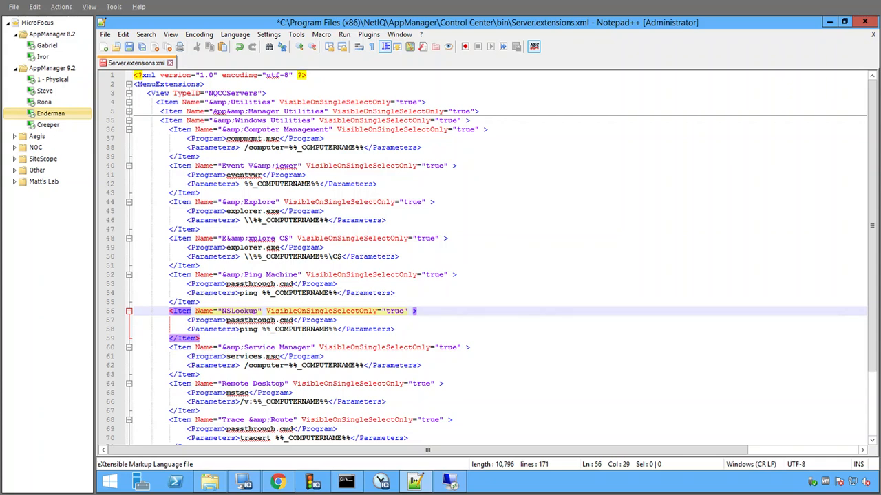
drag(258, 329, 240, 328)
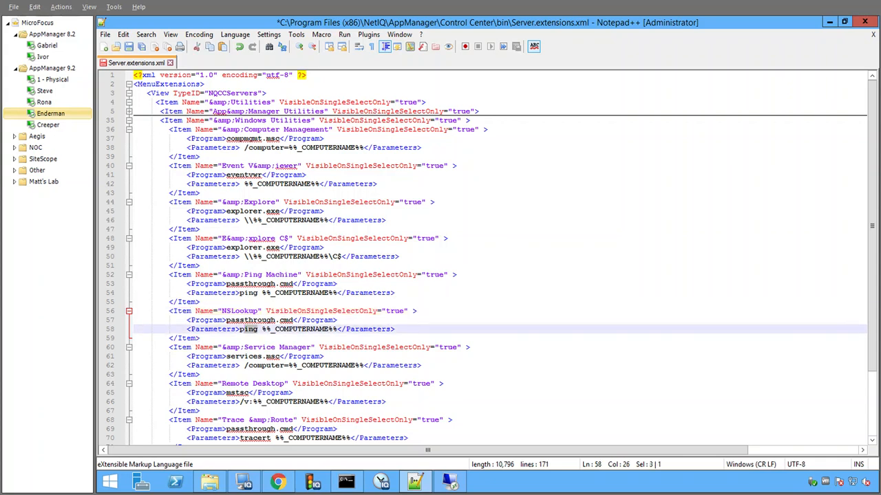
text(nslookup)
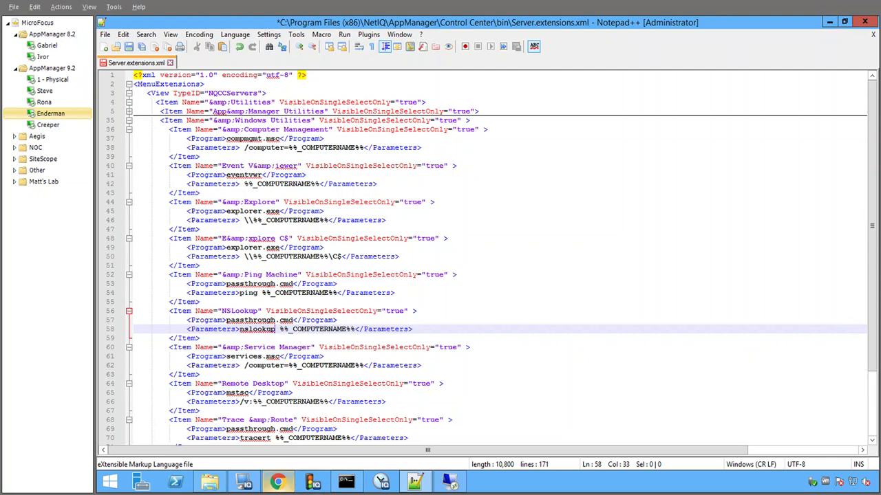
Switch to Chrome and review the Servers View Parameters (Data-centric Parameters) topic under Customizing Menu Extensions.
click(278, 482)
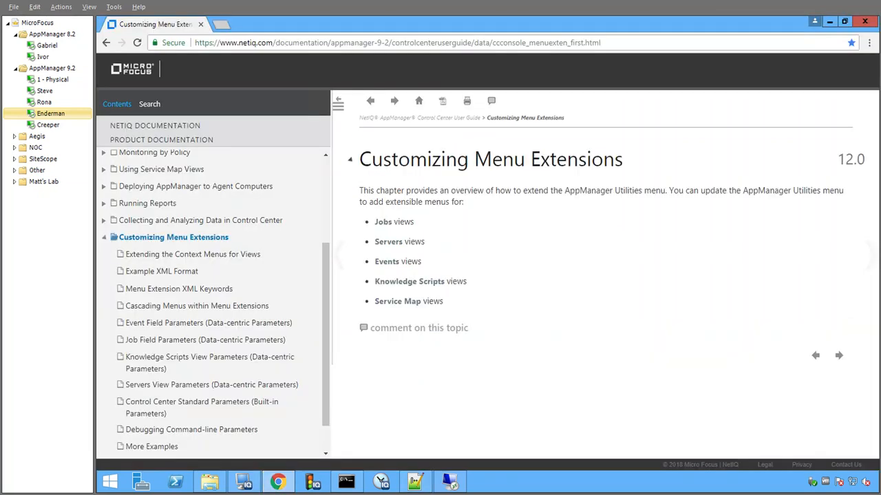
scroll(214, 303, up, 3)
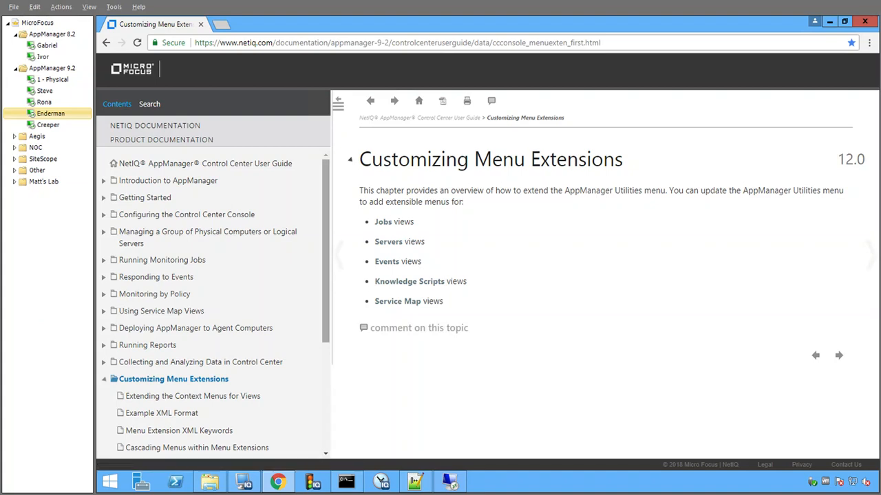
scroll(213, 302, down, 2)
scroll(213, 303, down, 4)
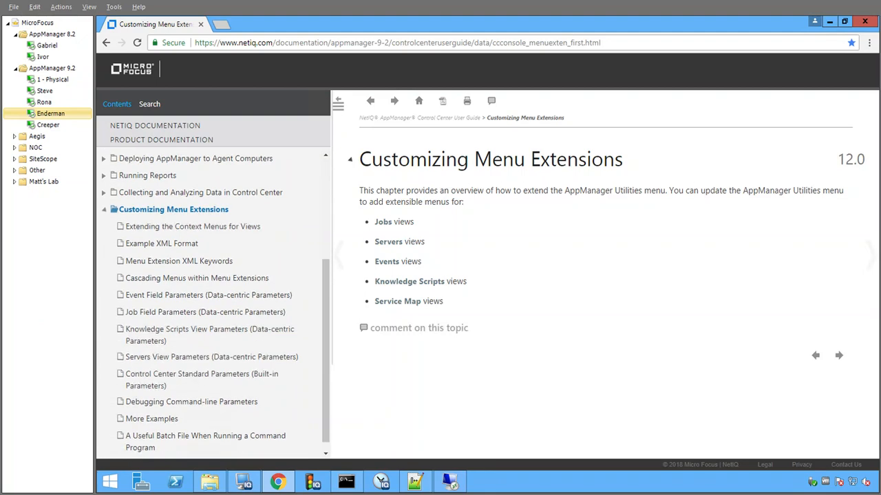
click(212, 357)
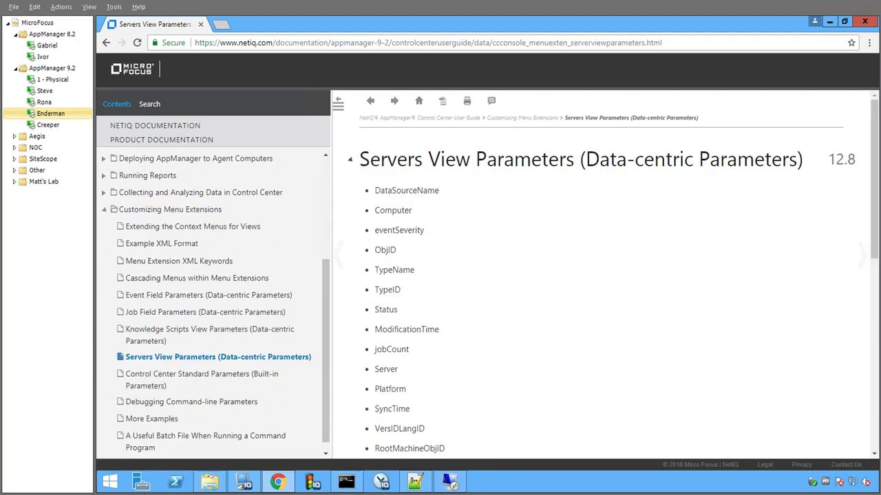
scroll(606, 275, down, 7)
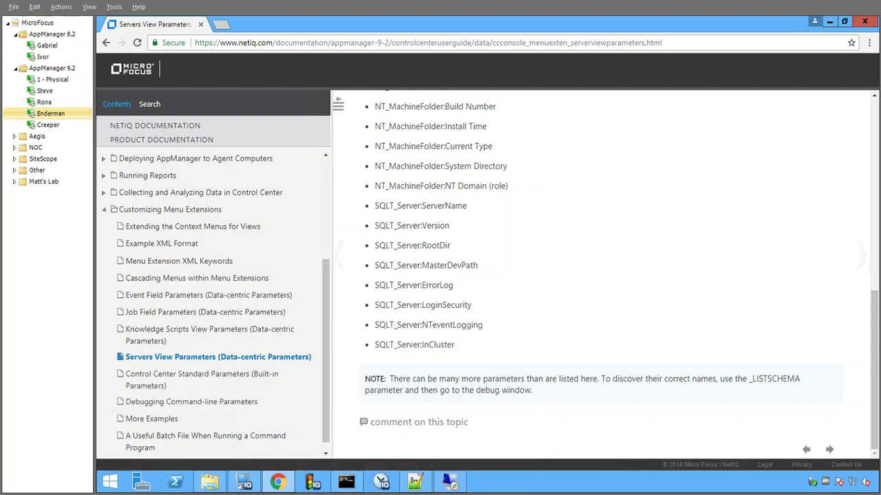
Switch to Notepad++ and save the changes to Server.extensions.xml.
mouse_move(414, 481)
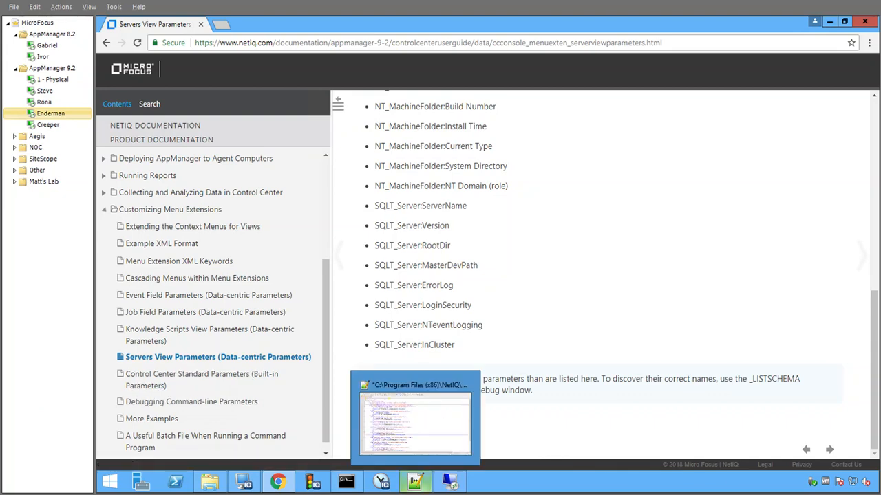
click(415, 417)
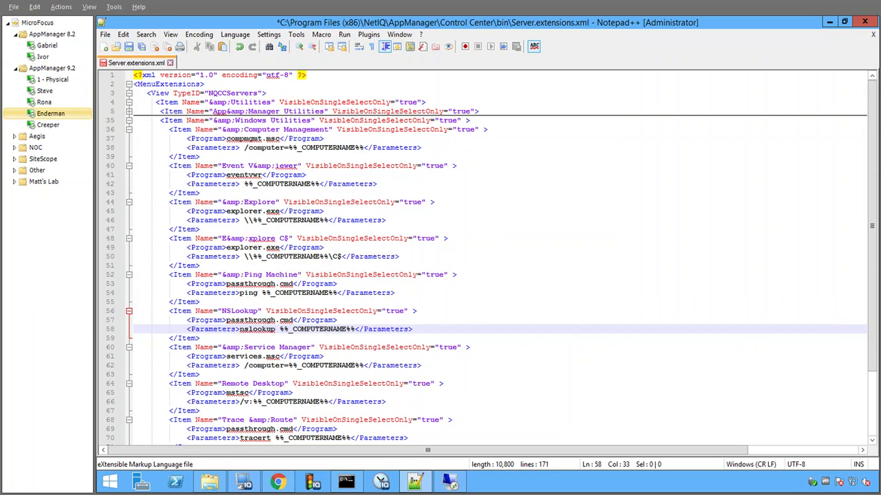
key(ctrl+s)
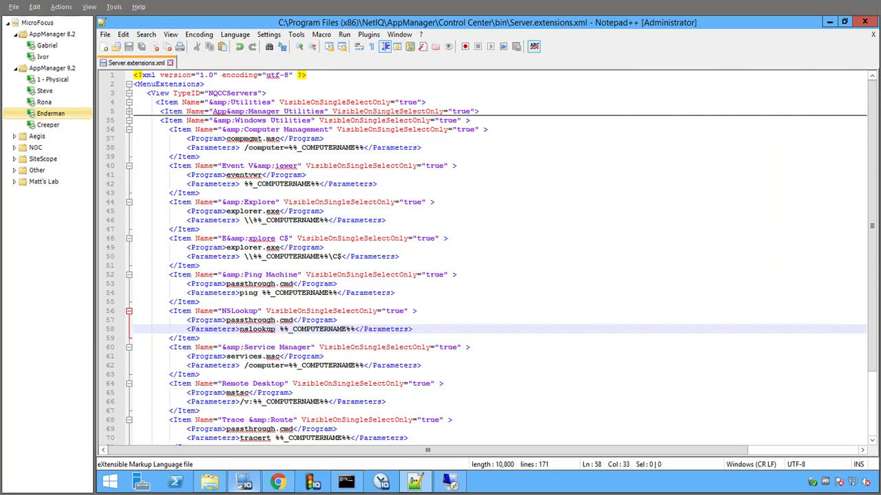
Switch to AppManager Control Center, run the NSLookup Windows utility on server HTS80REUBEN, and close its command window.
mouse_move(244, 482)
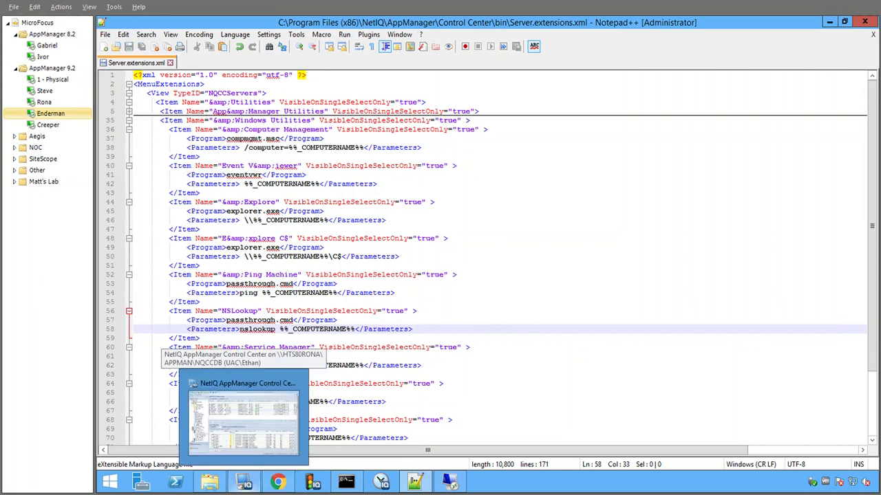
click(244, 417)
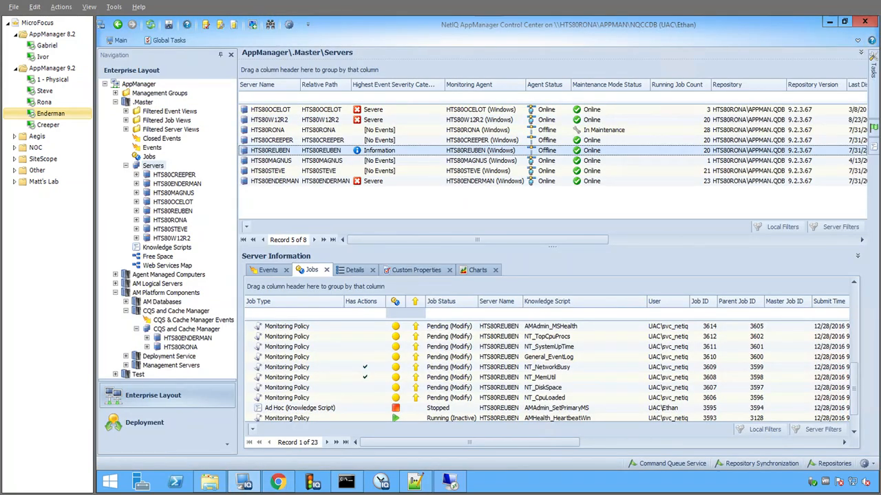
right_click(309, 150)
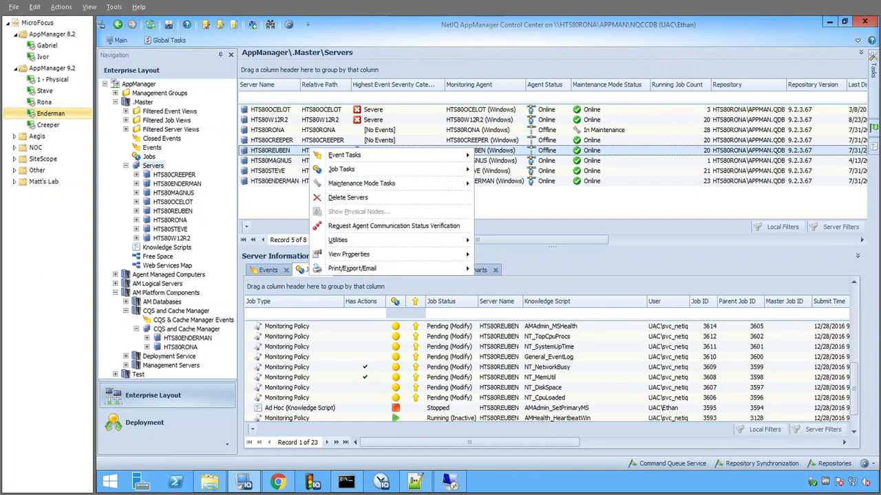
mouse_move(358, 239)
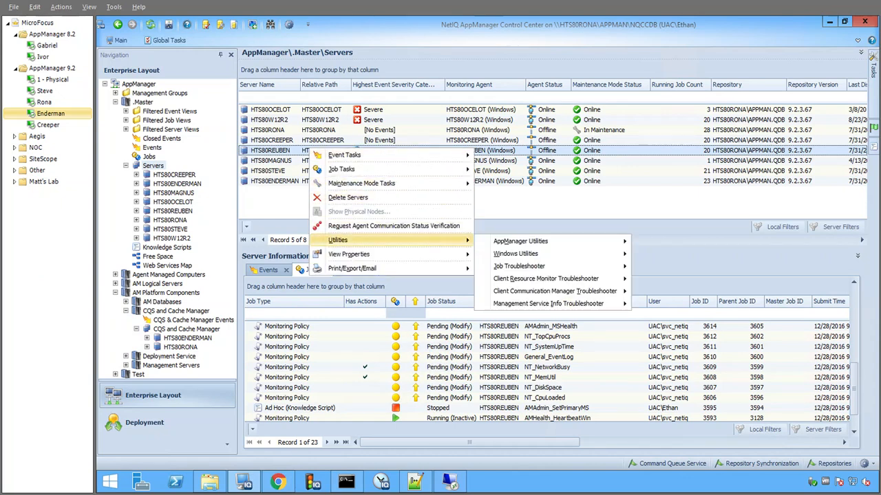
mouse_move(522, 254)
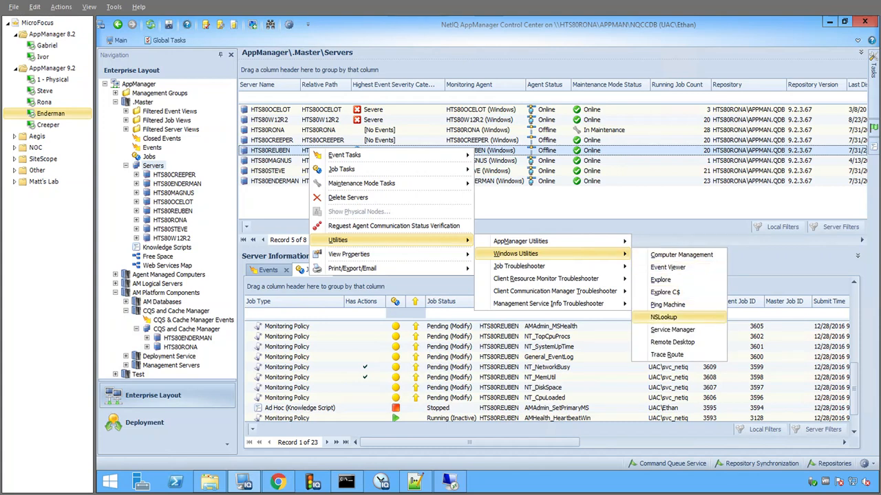
click(663, 317)
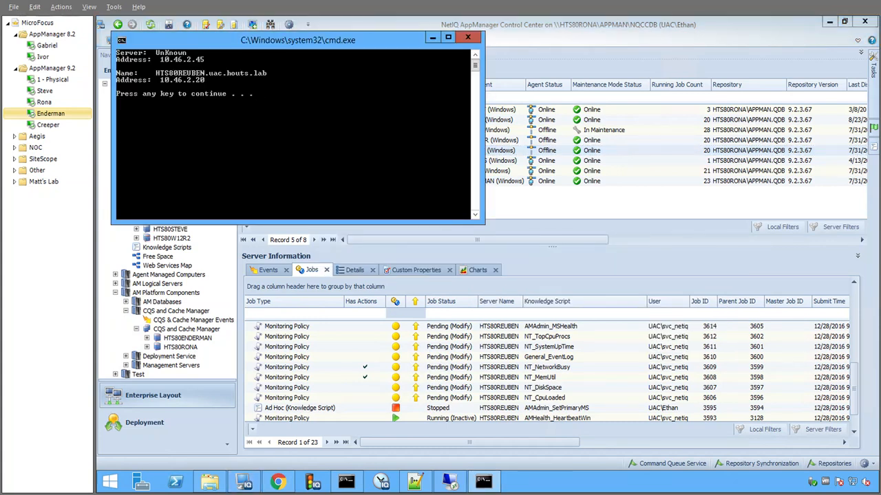
key(Return)
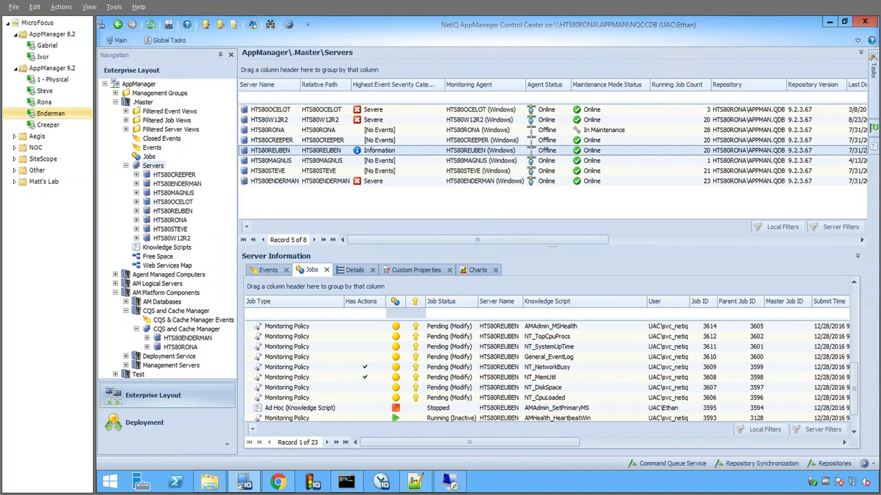
Bring up the Windows Utilities for server HTS80REUBEN and locate the renamed Remote Desktop utility.
right_click(281, 151)
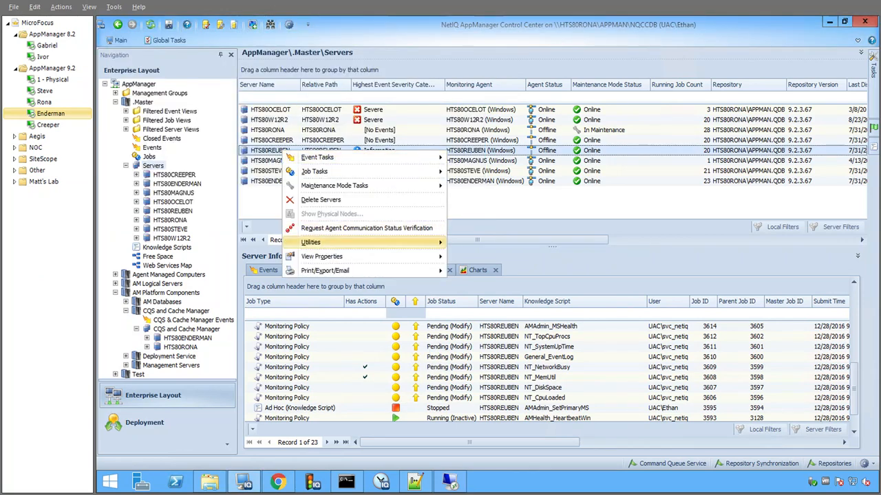
mouse_move(313, 242)
mouse_move(489, 256)
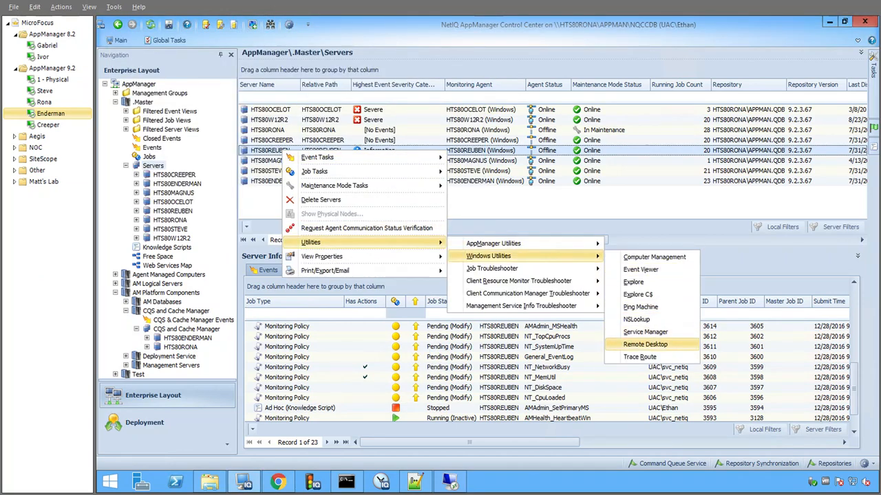